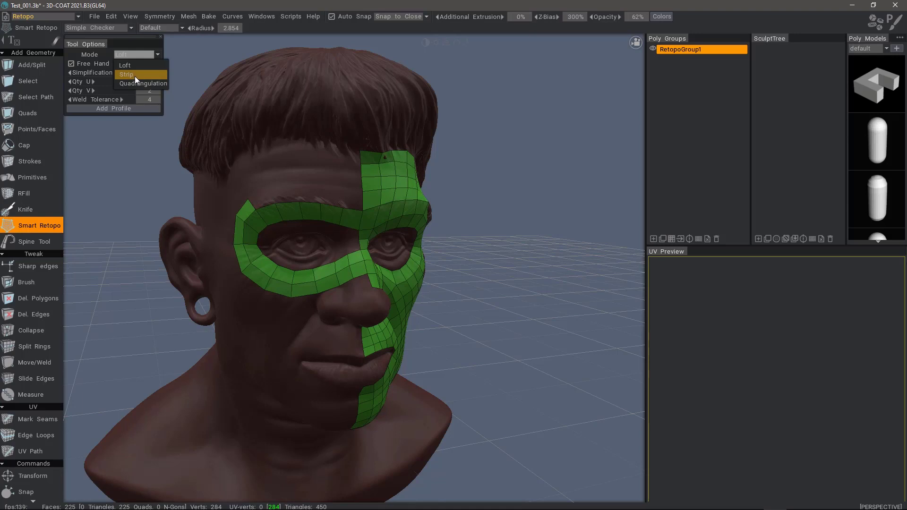
# Loft a single row of quads above the bare-side eyebrow, from the outer eye corner to the forehead's midline mesh
pyautogui.click(158, 55)
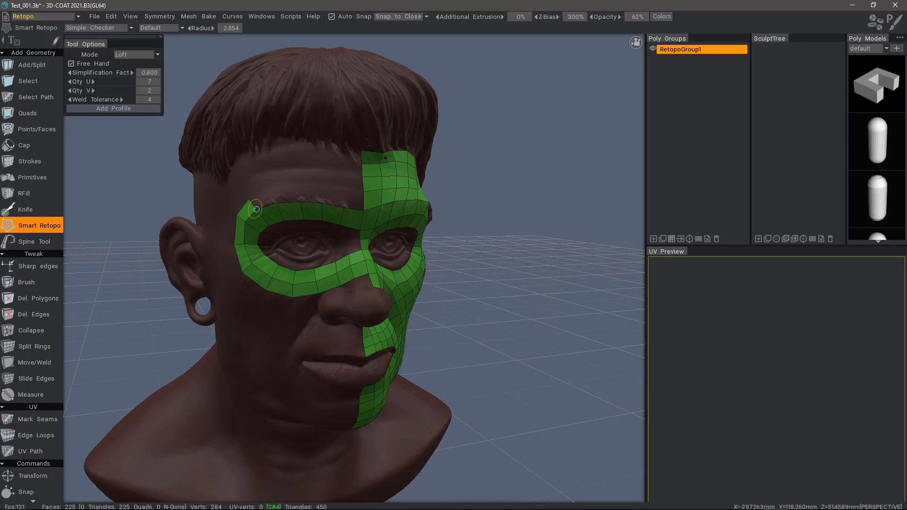
pyautogui.moveTo(256, 209); pyautogui.dragTo(365, 210)
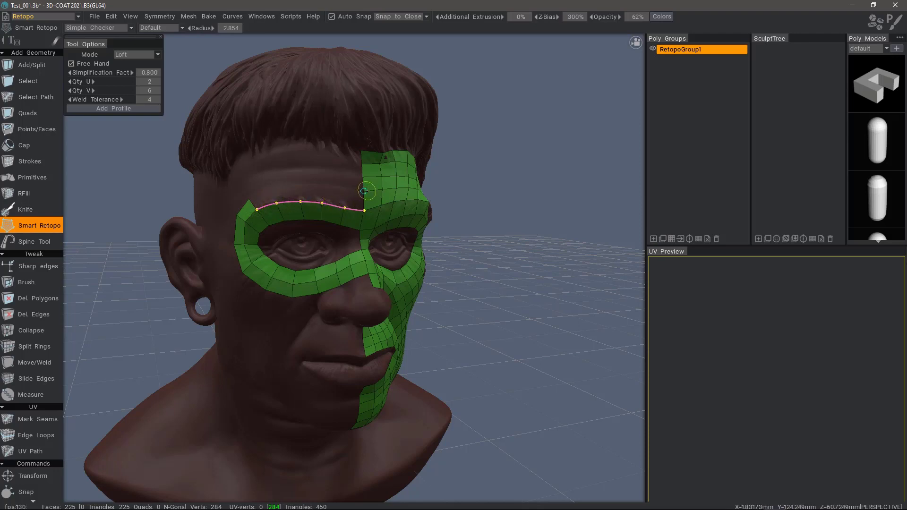
pyautogui.moveTo(364, 191)
pyautogui.mouseDown()
pyautogui.moveTo(298, 184)
pyautogui.moveTo(249, 199)
pyautogui.mouseUp()
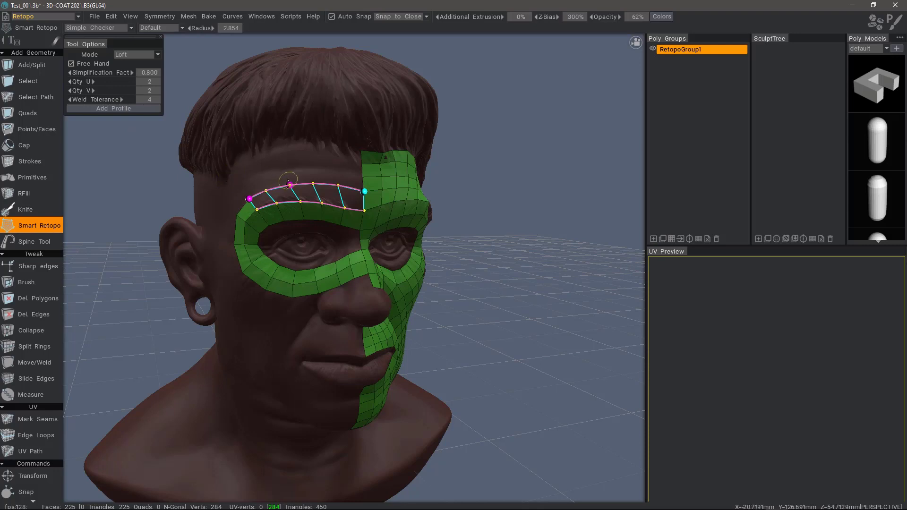
pyautogui.press('Return')
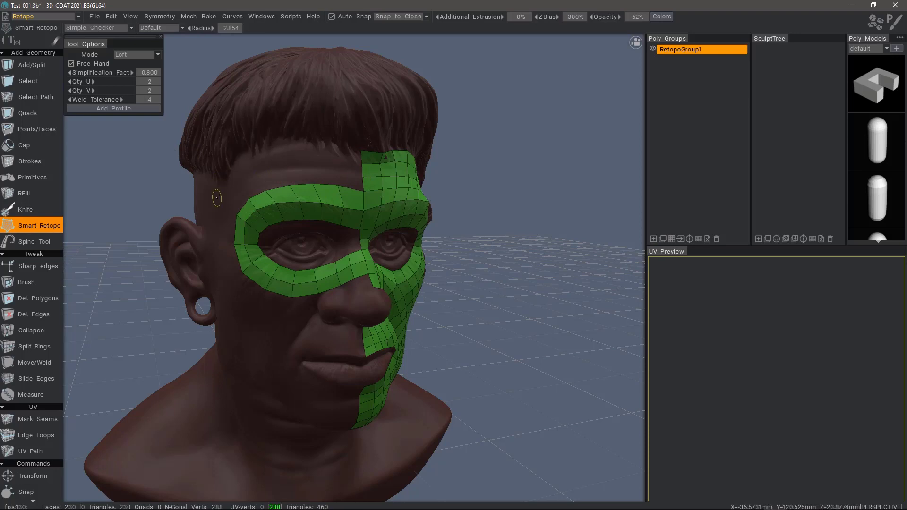
# Define a forehead loft between the eye mask's upper outer edge and a freehand curve running from the midline along the hairline to the temple
pyautogui.keyDown('alt'); pyautogui.moveTo(204, 208); pyautogui.dragTo(296, 179); pyautogui.keyUp('alt')
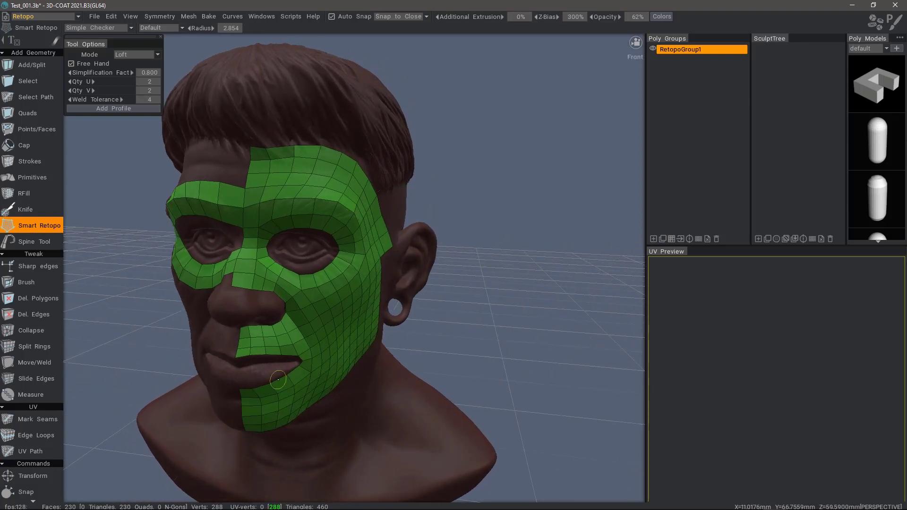
pyautogui.moveTo(226, 191)
pyautogui.keyDown('alt'); pyautogui.mouseDown()
pyautogui.moveTo(298, 162)
pyautogui.moveTo(309, 187)
pyautogui.mouseUp(); pyautogui.keyUp('alt')
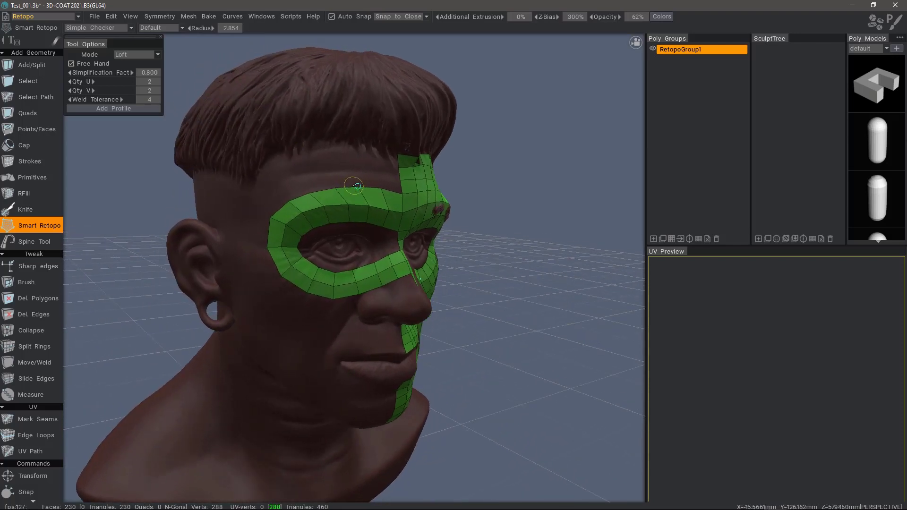
pyautogui.click(402, 194)
pyautogui.click(267, 247)
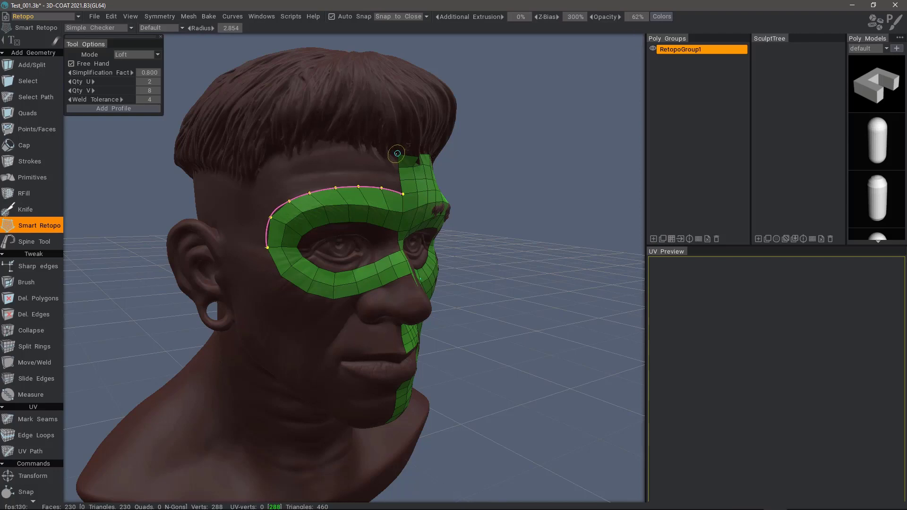
pyautogui.moveTo(398, 154)
pyautogui.mouseDown()
pyautogui.moveTo(327, 147)
pyautogui.moveTo(269, 161)
pyautogui.moveTo(241, 229)
pyautogui.mouseUp()
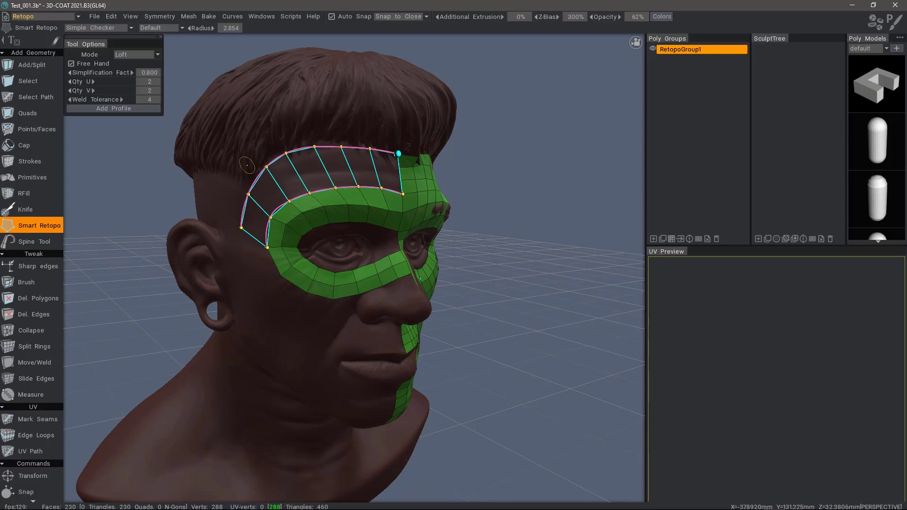
# Set the forehead loft's Qty U to 4 and create the patch
pyautogui.keyDown('alt'); pyautogui.moveTo(233, 174); pyautogui.dragTo(164, 193); pyautogui.keyUp('alt')
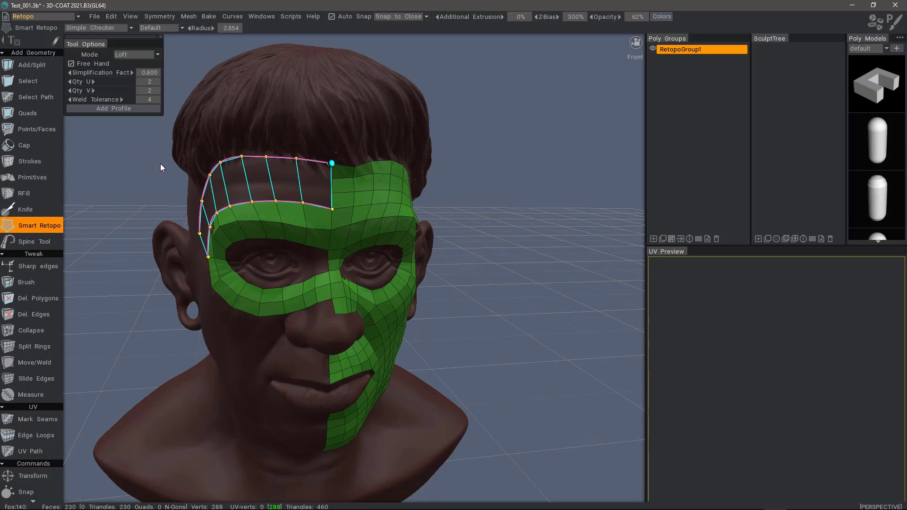
pyautogui.hotkey('ctrl', 'a')
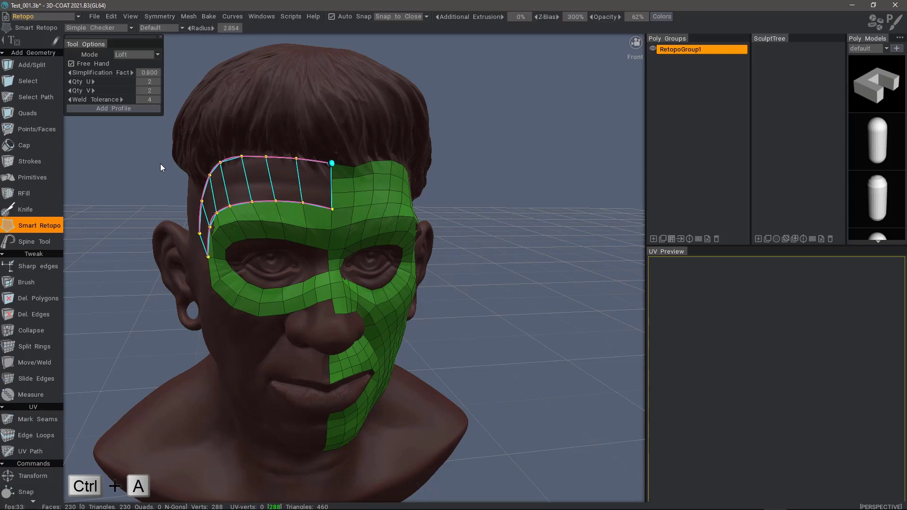
pyautogui.keyDown('ctrl'); pyautogui.scroll(2, 160, 164); pyautogui.keyUp('ctrl')
pyautogui.press('Return')
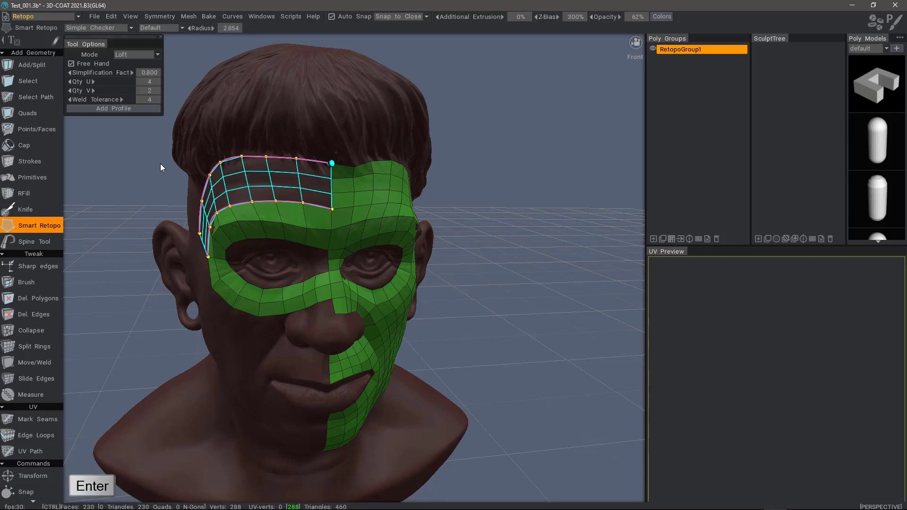
pyautogui.press('Return')
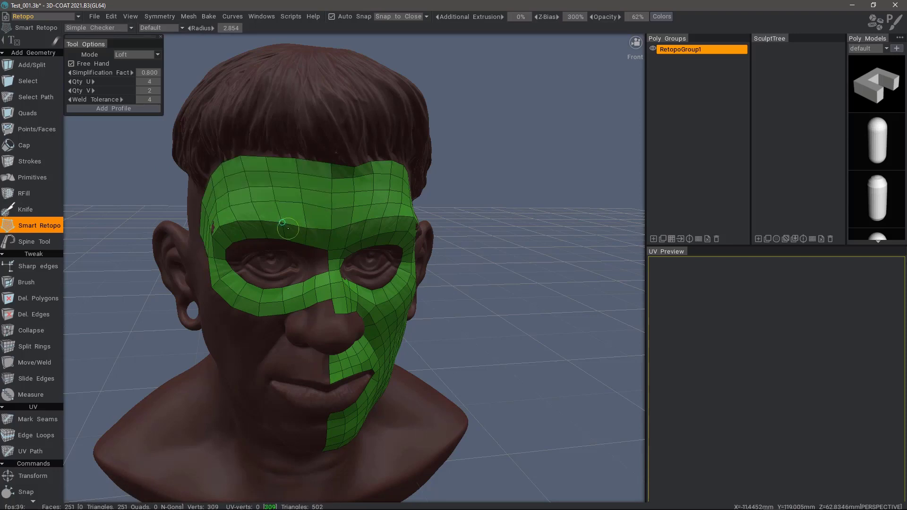
# Draw two cheek loft profiles, one from beside the nose down past the mouth and one along the temple patch's lower edge
pyautogui.moveTo(118, 232); pyautogui.dragTo(234, 241)
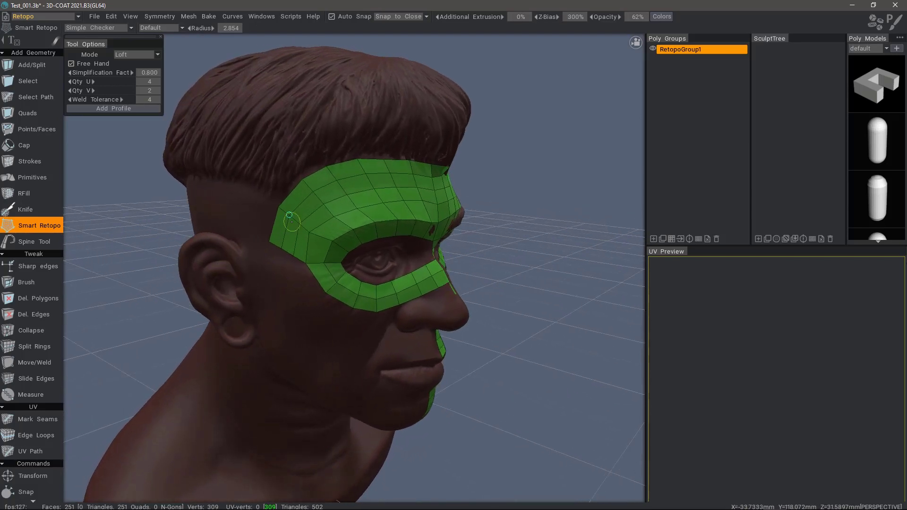
pyautogui.moveTo(291, 221); pyautogui.dragTo(323, 323)
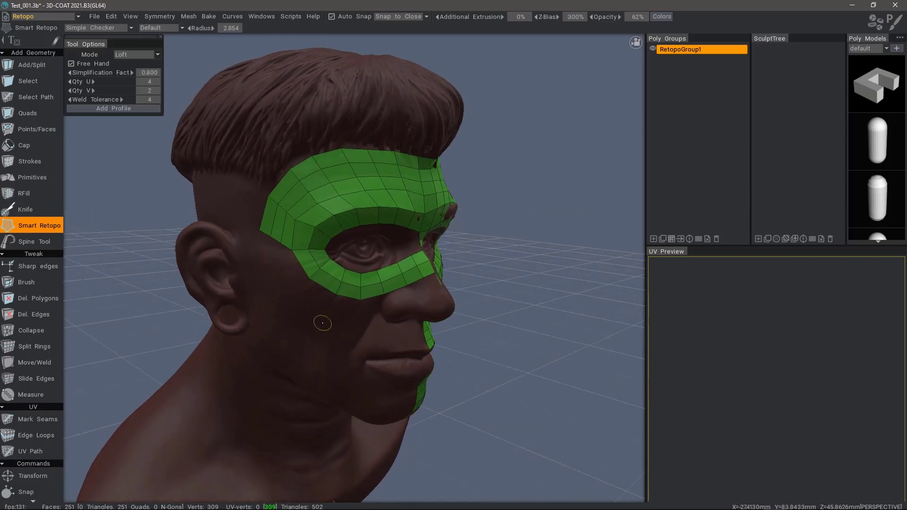
pyautogui.moveTo(323, 323); pyautogui.dragTo(343, 296, button='right')
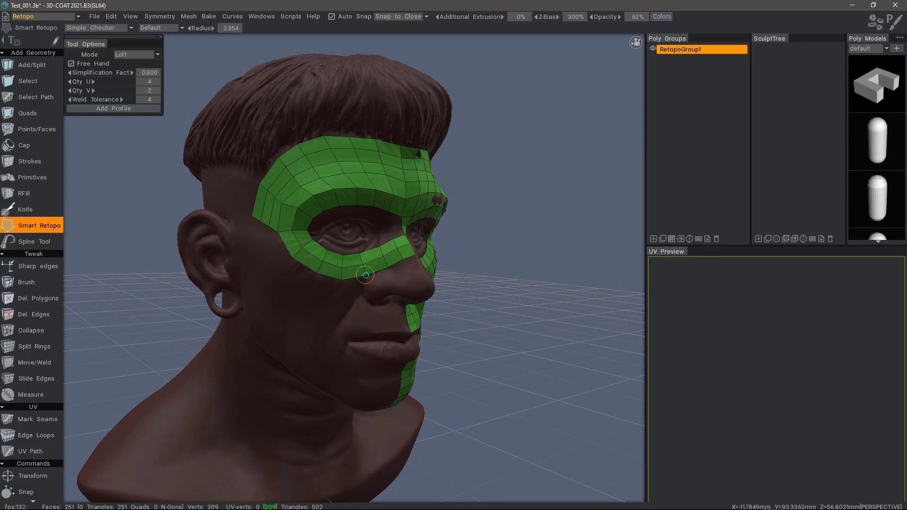
pyautogui.moveTo(366, 276); pyautogui.dragTo(316, 351)
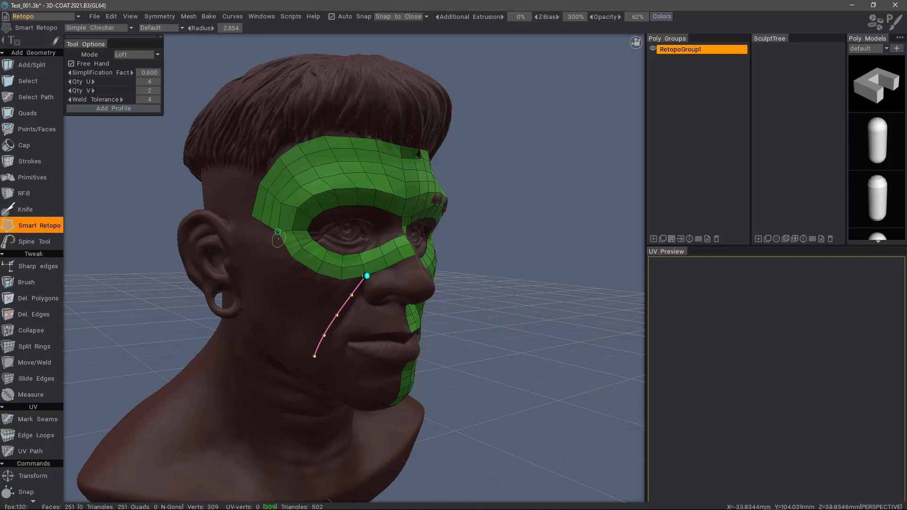
pyautogui.moveTo(276, 240)
pyautogui.mouseDown(button='right')
pyautogui.moveTo(248, 216)
pyautogui.moveTo(269, 166)
pyautogui.moveTo(329, 233)
pyautogui.mouseUp(button='right')
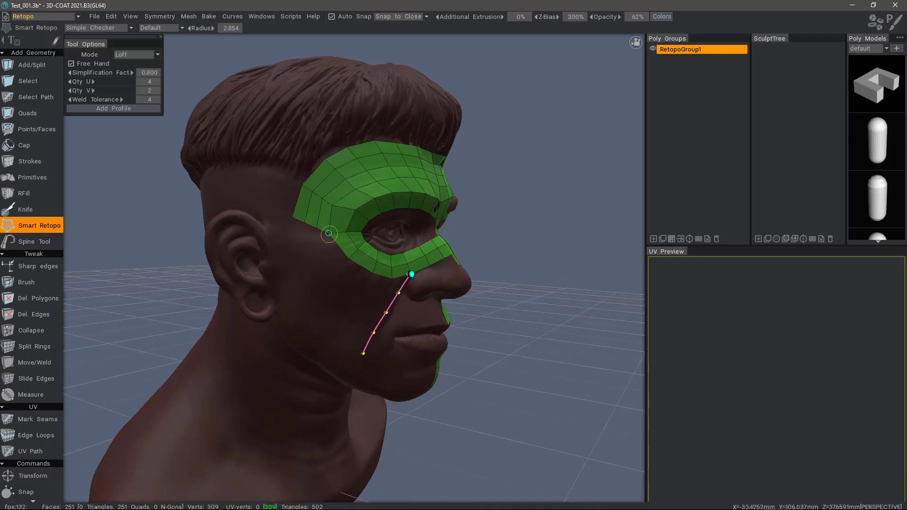
pyautogui.moveTo(329, 234); pyautogui.dragTo(289, 218)
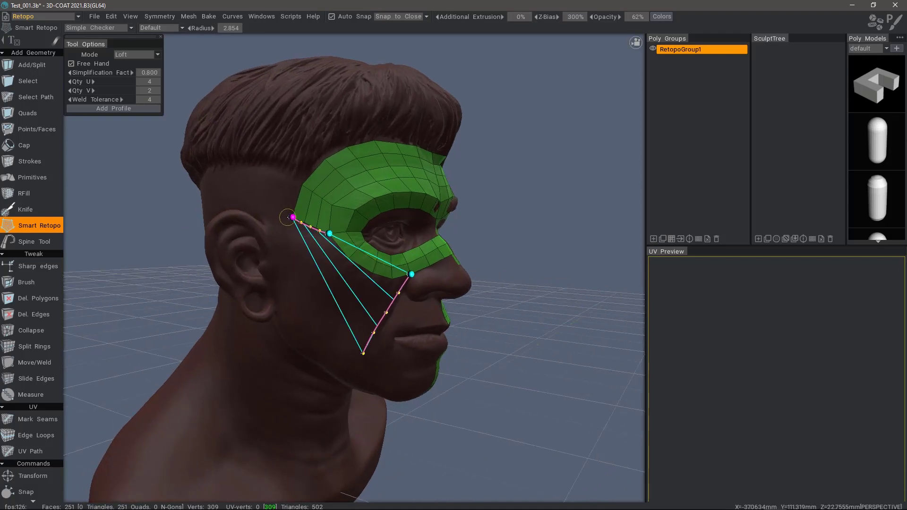
# Add three intermediate profiles descending from the eye mask's lower edge across the cheek and create the lofted cheek patch
pyautogui.moveTo(288, 217); pyautogui.dragTo(324, 259, button='right')
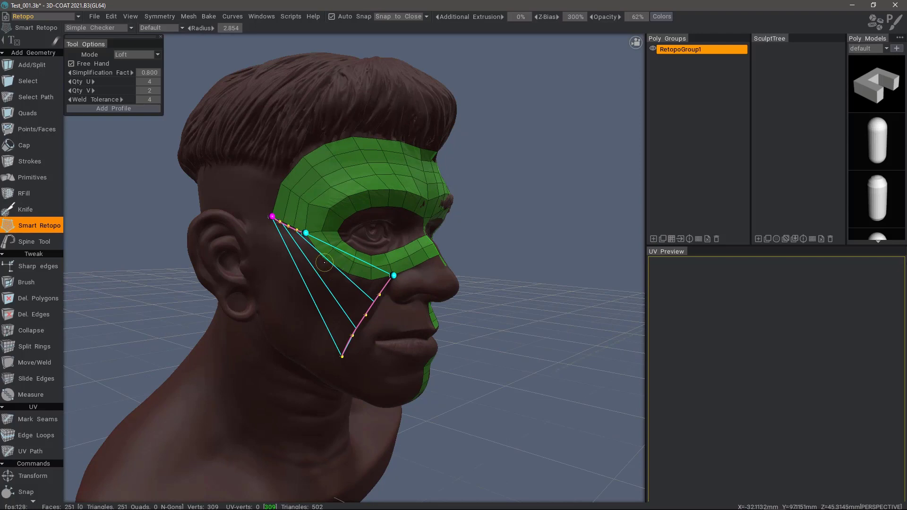
pyautogui.moveTo(327, 255); pyautogui.dragTo(294, 297)
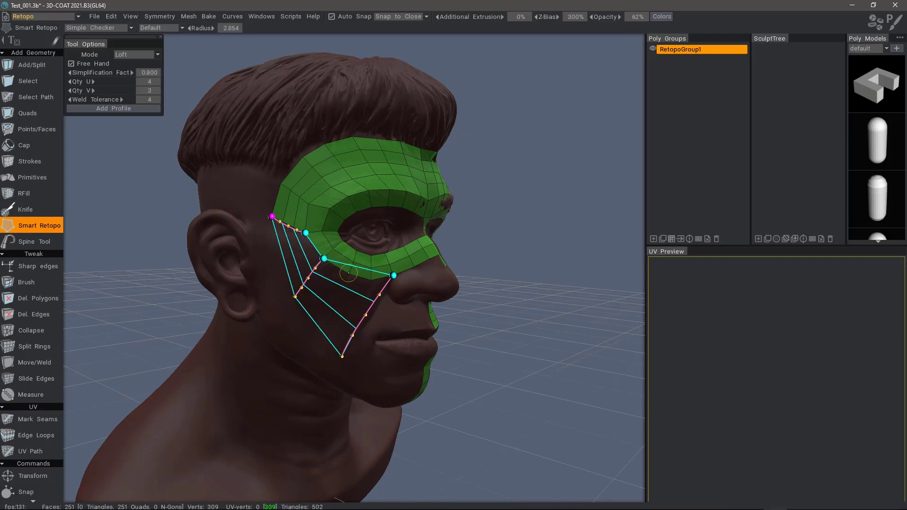
pyautogui.moveTo(348, 272); pyautogui.dragTo(315, 328)
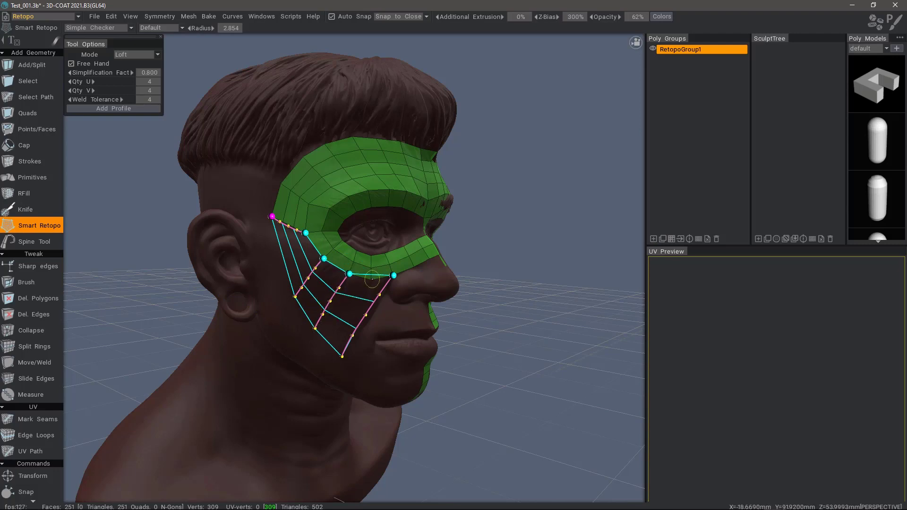
pyautogui.moveTo(372, 278); pyautogui.dragTo(324, 344)
pyautogui.press('Return')
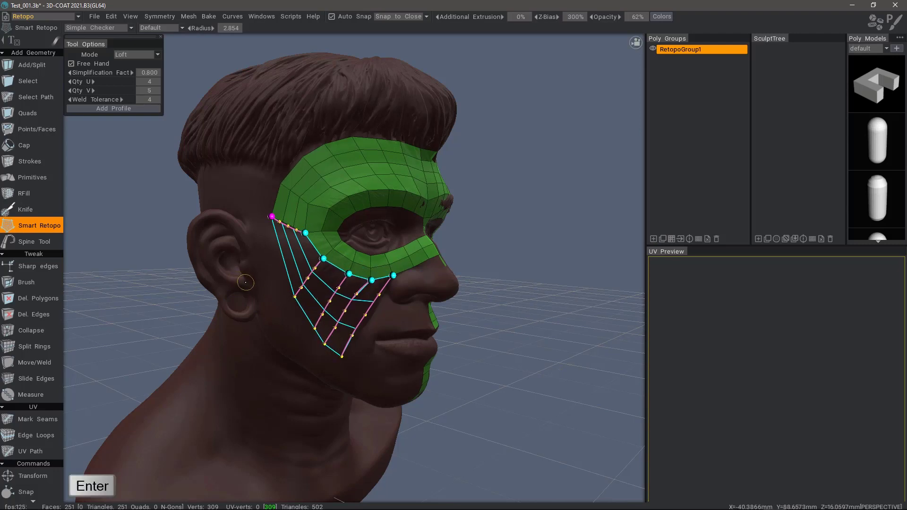
# Loft a strip between the cheek patch's outer edge and a freehand curve from in front of the ear down to the jaw
pyautogui.moveTo(234, 229)
pyautogui.keyDown('alt'); pyautogui.mouseDown()
pyautogui.moveTo(221, 259)
pyautogui.moveTo(277, 198)
pyautogui.moveTo(338, 211)
pyautogui.moveTo(392, 350)
pyautogui.mouseUp(); pyautogui.keyUp('alt')
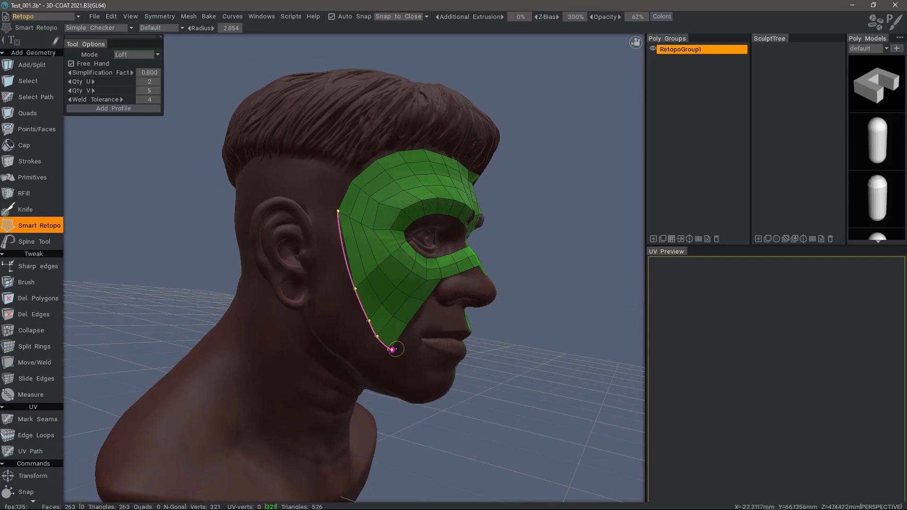
pyautogui.moveTo(315, 221)
pyautogui.mouseDown()
pyautogui.moveTo(318, 302)
pyautogui.moveTo(373, 376)
pyautogui.mouseUp()
pyautogui.press('Return')
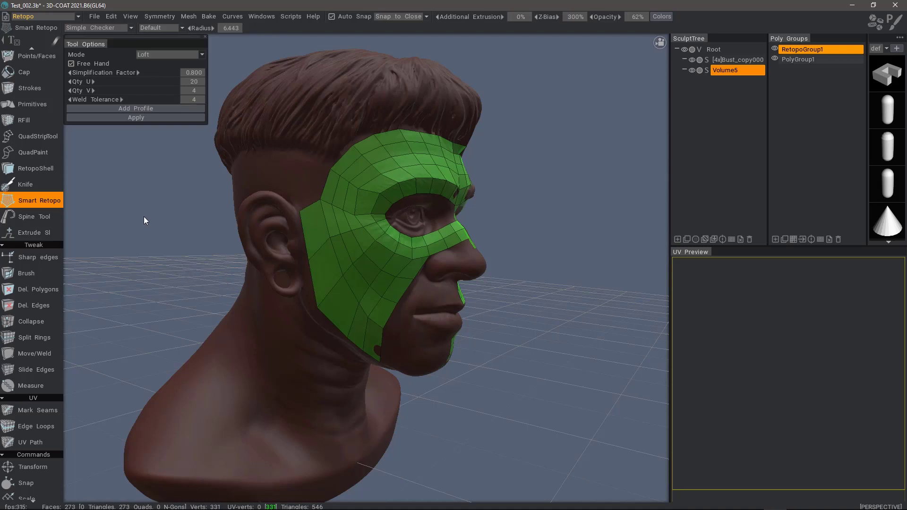
# Switch the viewport to orthographic projection and show the bust from the Left view
pyautogui.moveTo(579, 64)
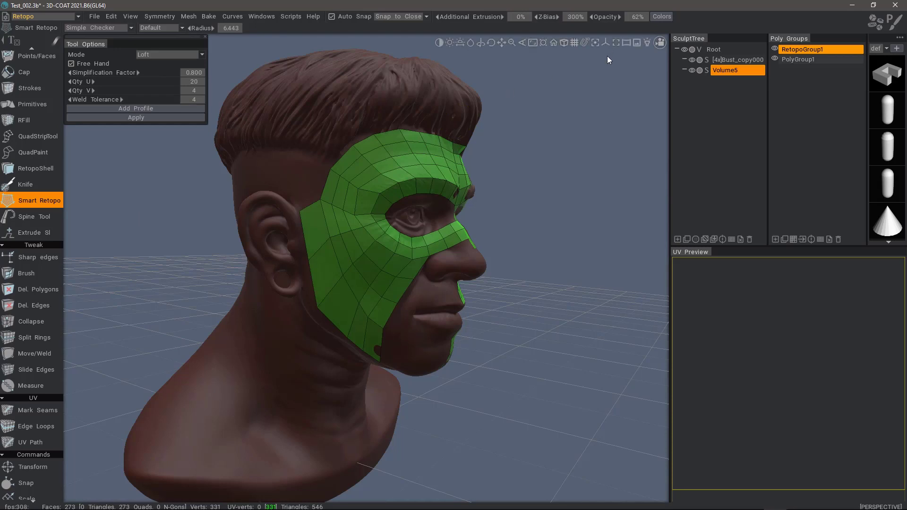
pyautogui.click(563, 43)
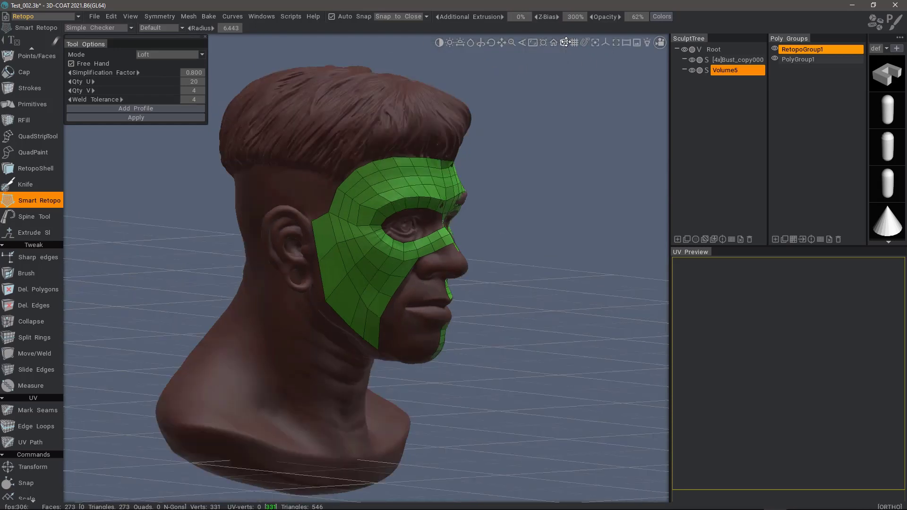
pyautogui.click(661, 44)
pyautogui.click(577, 118)
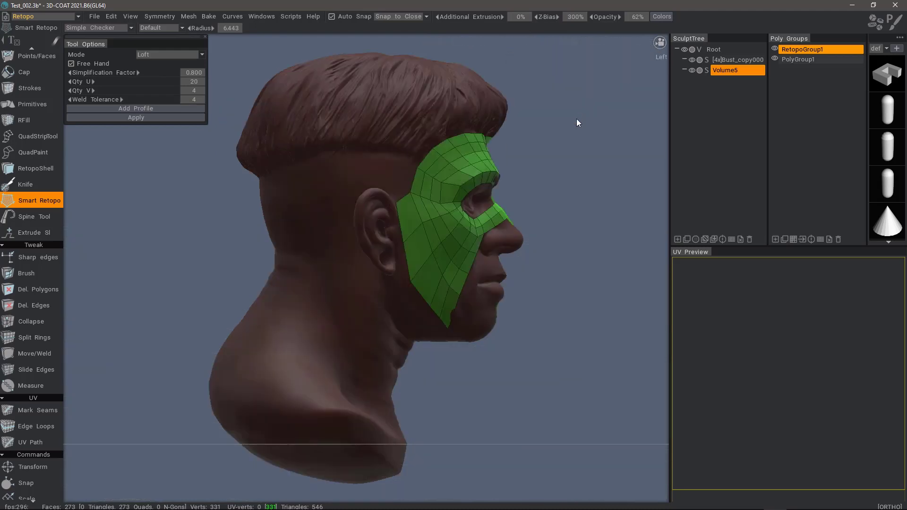
# With the Strokes tool, draw three slanted slice lines across the neck and one freehand stroke down its side crossing all three
pyautogui.click(42, 86)
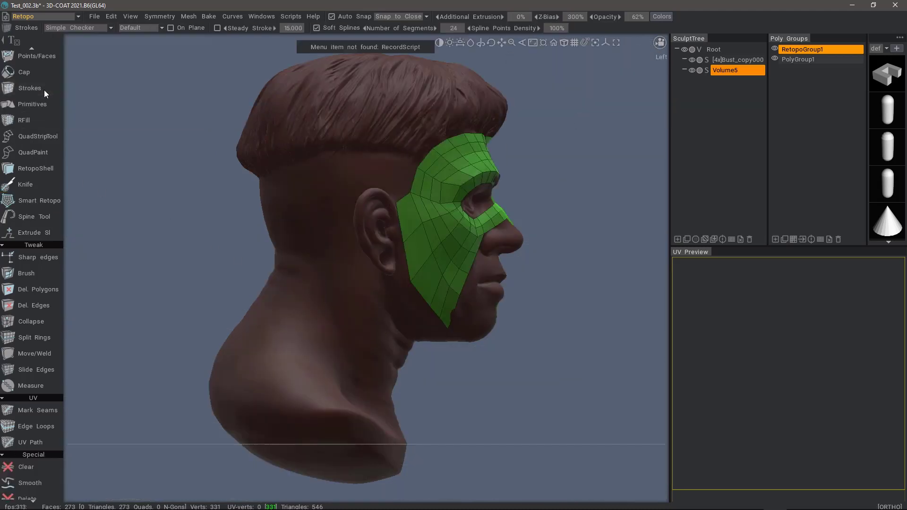
pyautogui.click(430, 349)
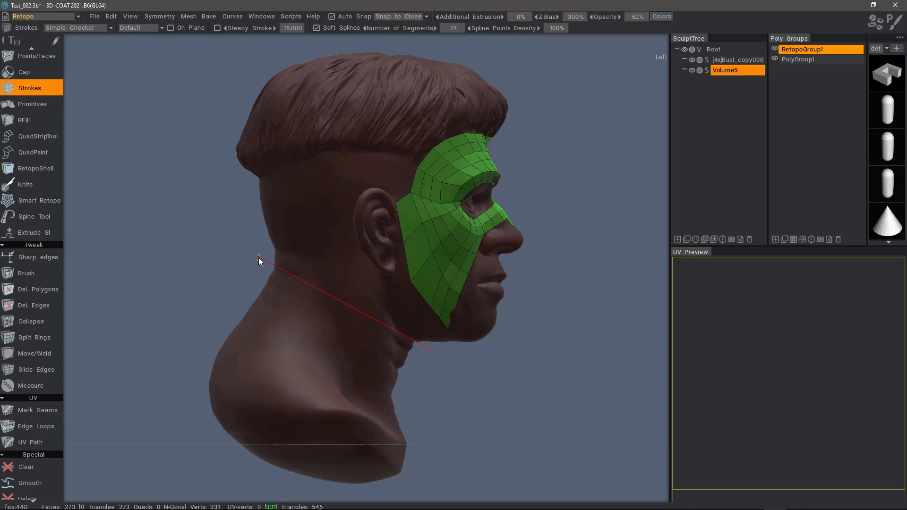
pyautogui.click(259, 258)
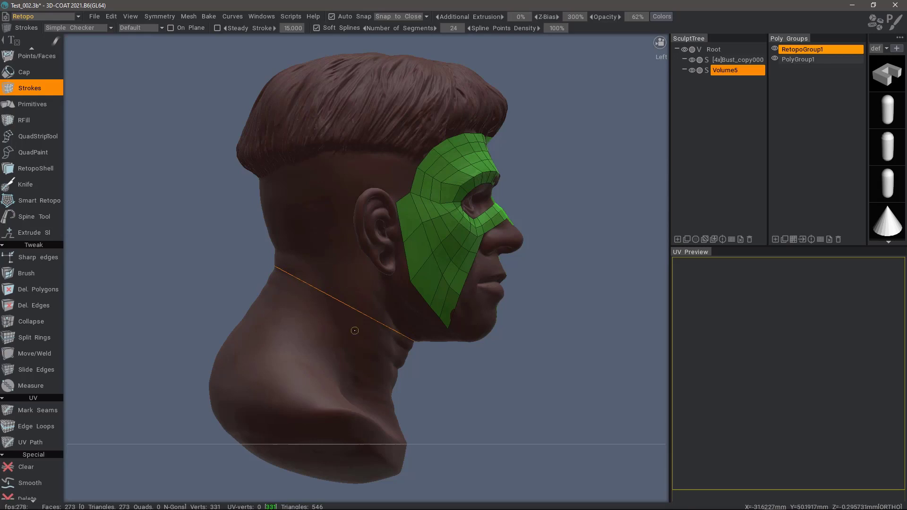
pyautogui.click(402, 405)
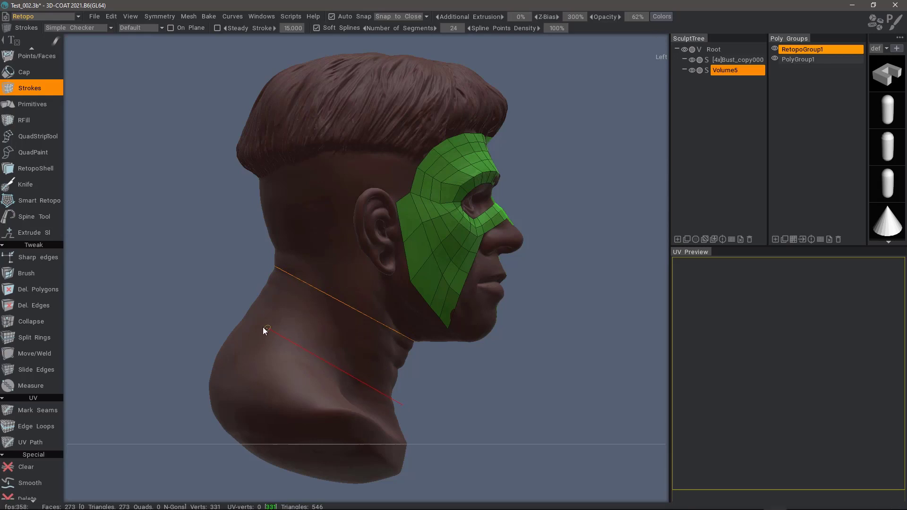
pyautogui.click(222, 315)
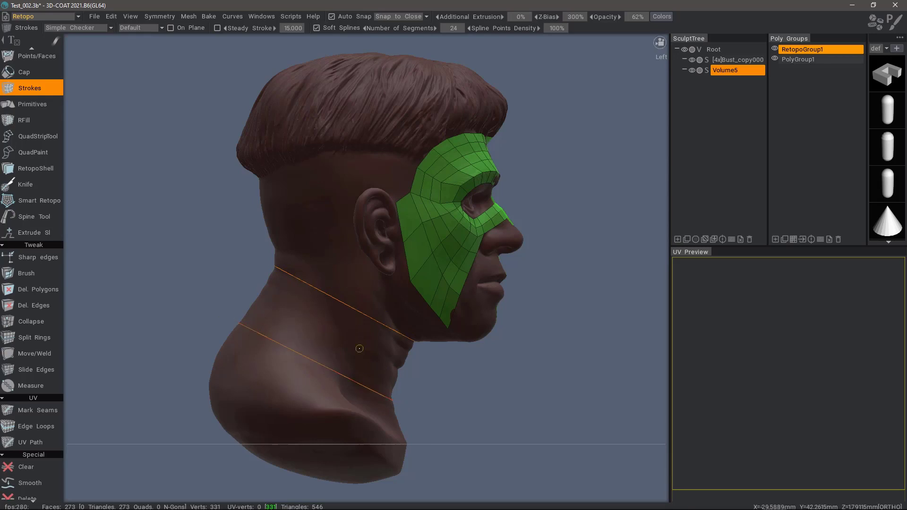
pyautogui.click(405, 373)
pyautogui.click(237, 285)
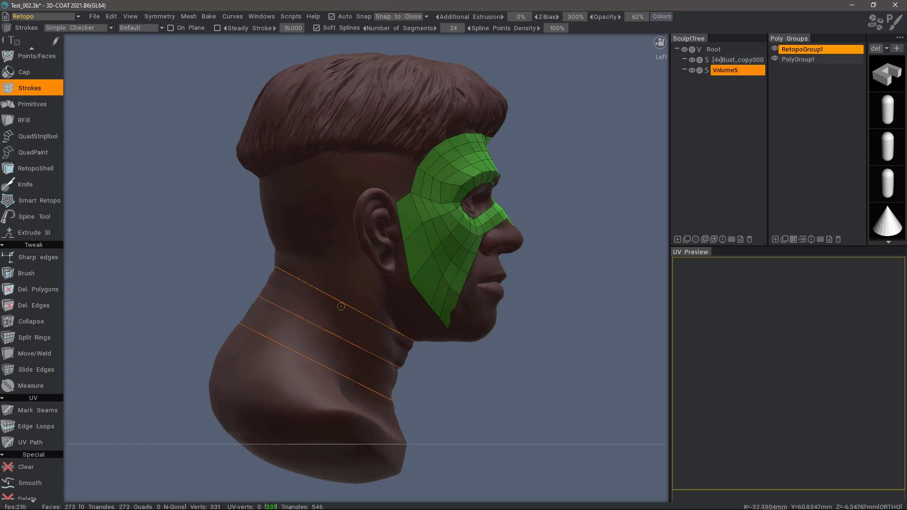
pyautogui.click(330, 278)
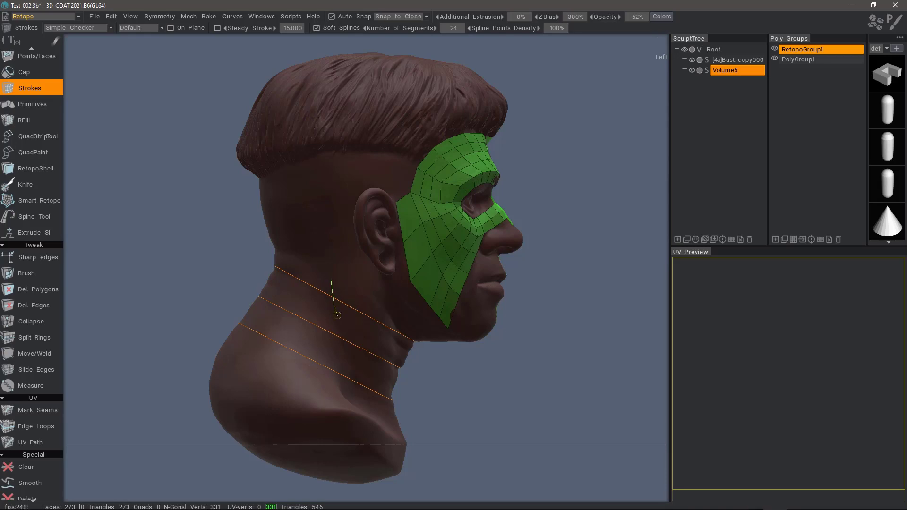
pyautogui.moveTo(350, 388); pyautogui.dragTo(353, 396)
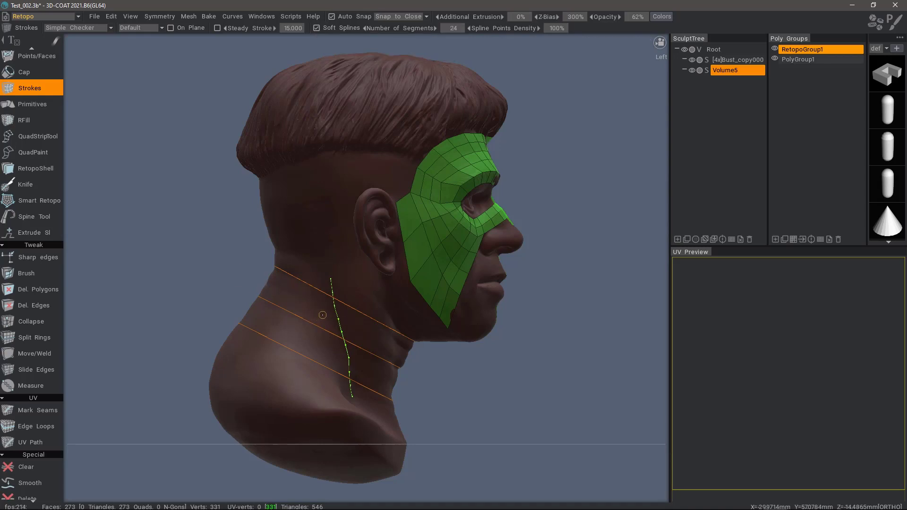
# Generate the neck mesh from the drawn strokes and check it from the front and the Left view
pyautogui.press('Return')
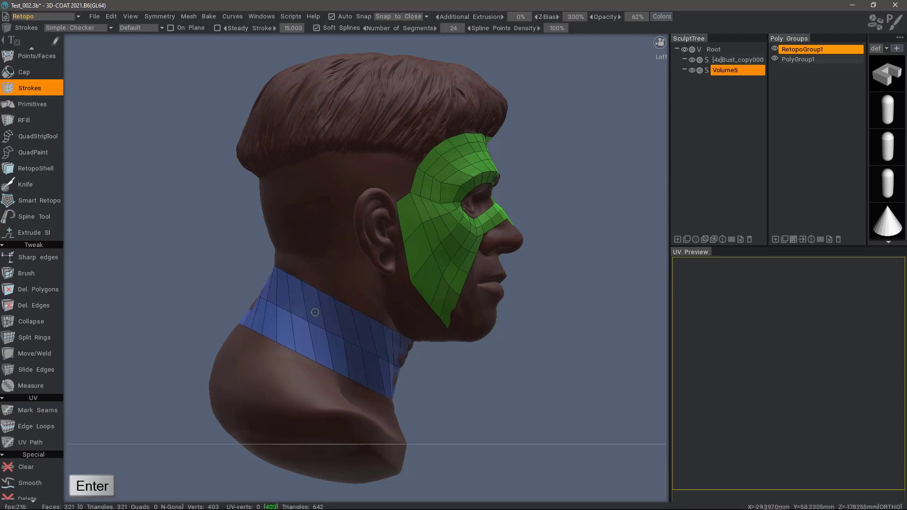
pyautogui.keyDown('alt'); pyautogui.moveTo(202, 255); pyautogui.dragTo(349, 321); pyautogui.keyUp('alt')
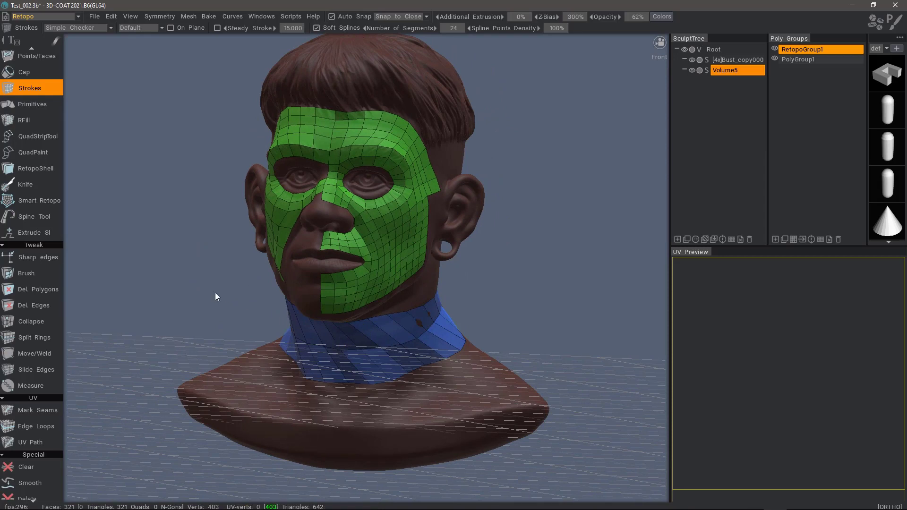
pyautogui.press('KP_4')
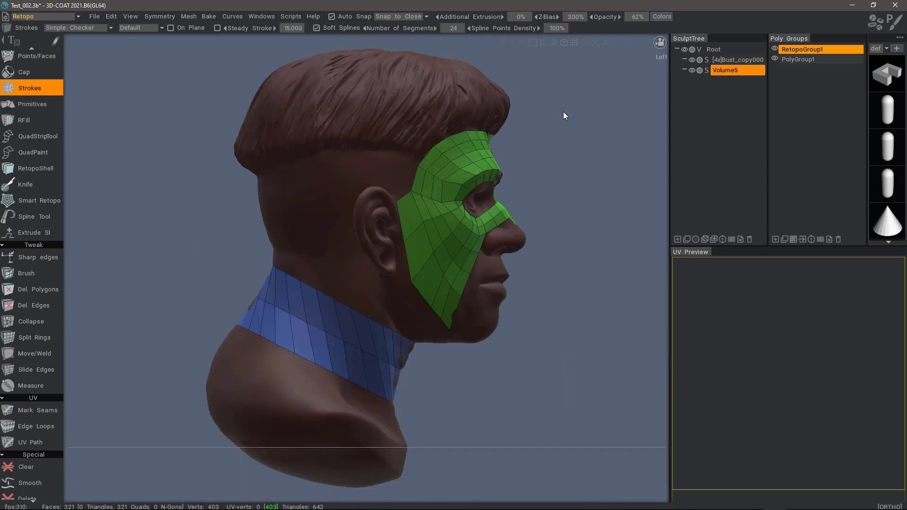
# Undo the generated neck mesh and clear all strokes from the neck
pyautogui.hotkey('ctrl', 'z')
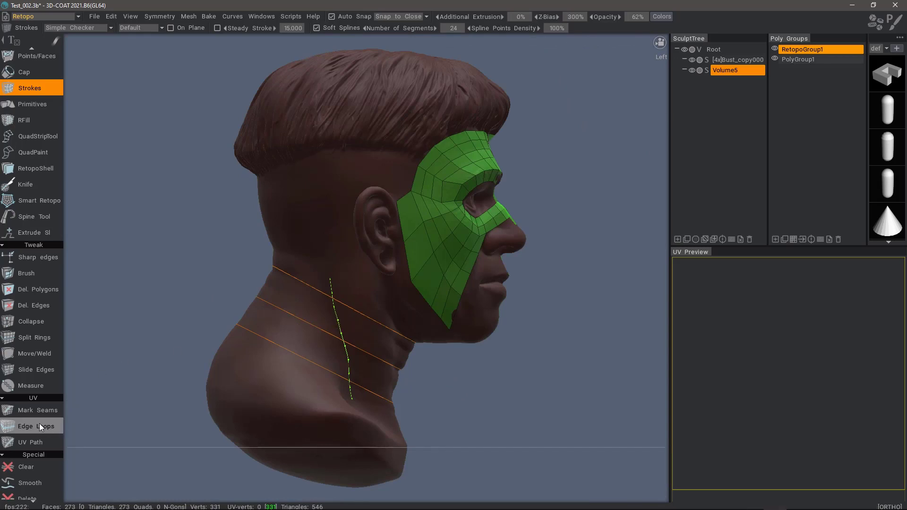
pyautogui.scroll(-3, 33, 416)
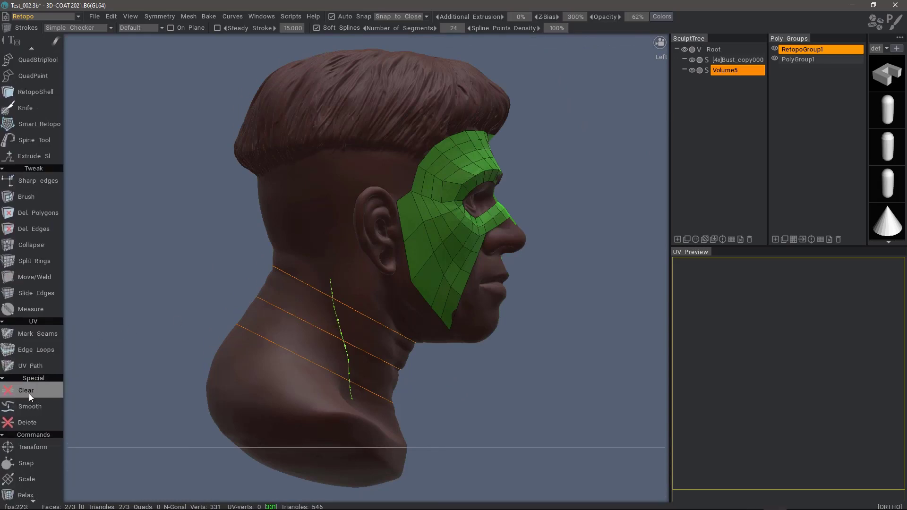
pyautogui.click(26, 392)
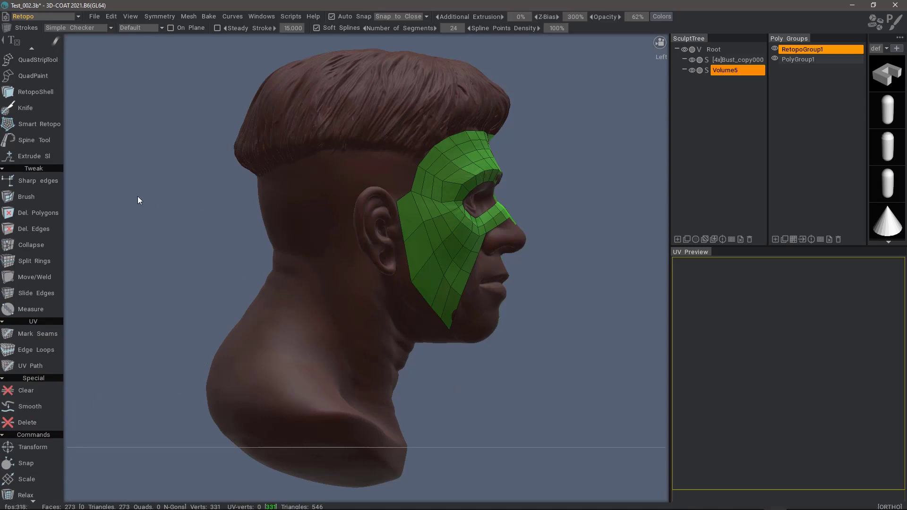
# Try to generate a neck mesh from three new slanted slice lines and one crossing stroke running down toward the back of the neck
pyautogui.moveTo(432, 353)
pyautogui.mouseDown()
pyautogui.moveTo(237, 254)
pyautogui.moveTo(246, 259)
pyautogui.mouseUp()
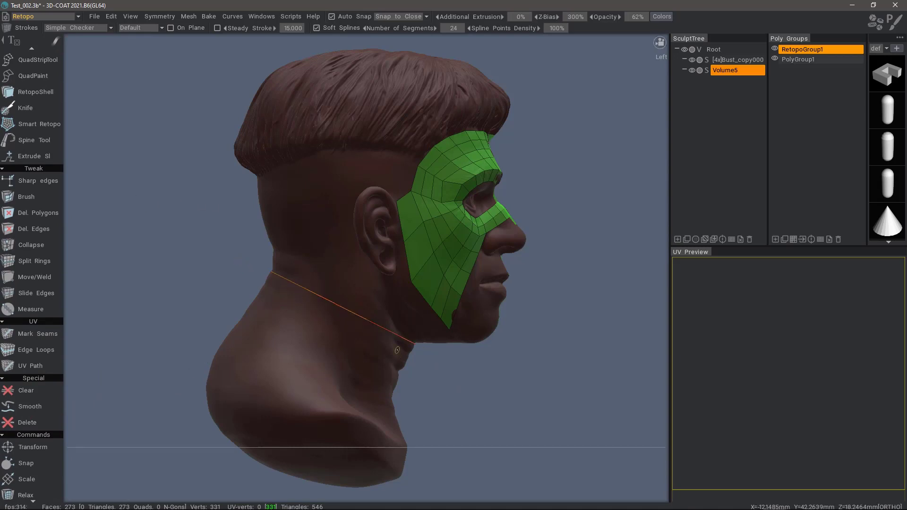
pyautogui.moveTo(418, 374); pyautogui.dragTo(226, 279)
pyautogui.moveTo(406, 400); pyautogui.dragTo(208, 305)
pyautogui.moveTo(349, 299); pyautogui.dragTo(310, 363)
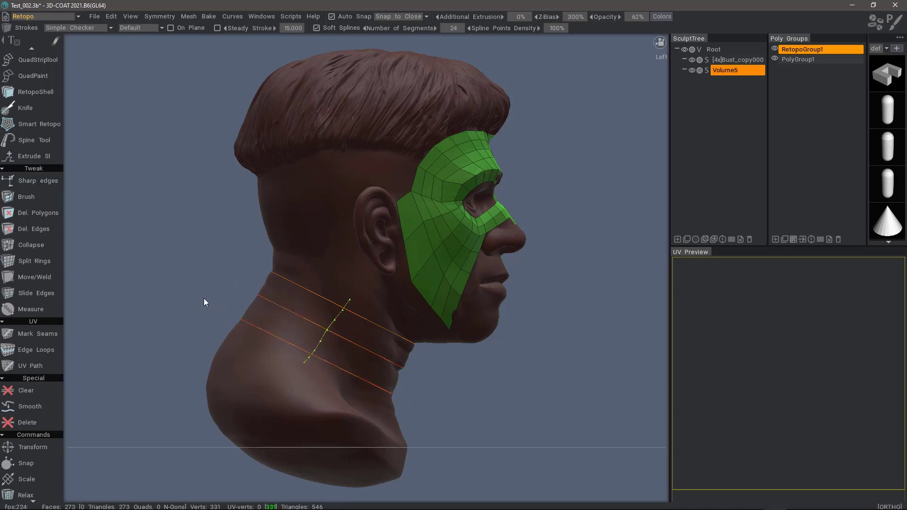
pyautogui.press('Return')
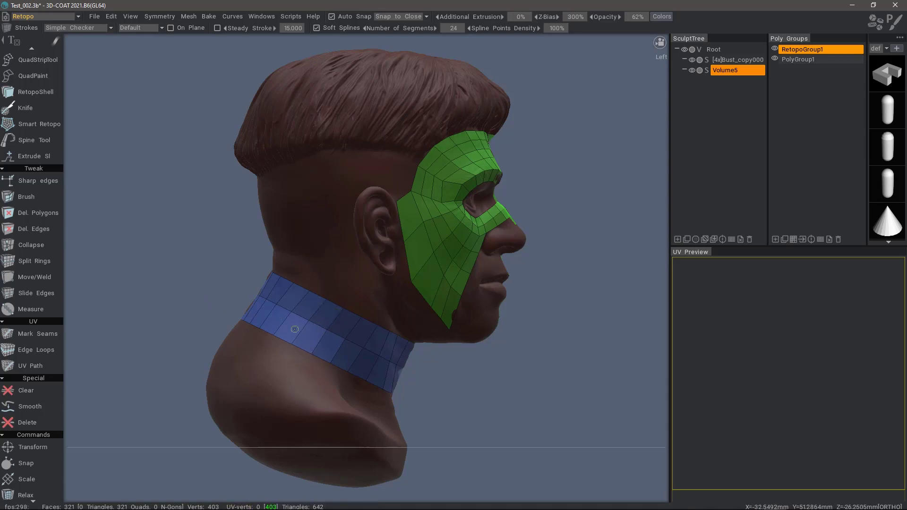
pyautogui.hotkey('ctrl', 'z')
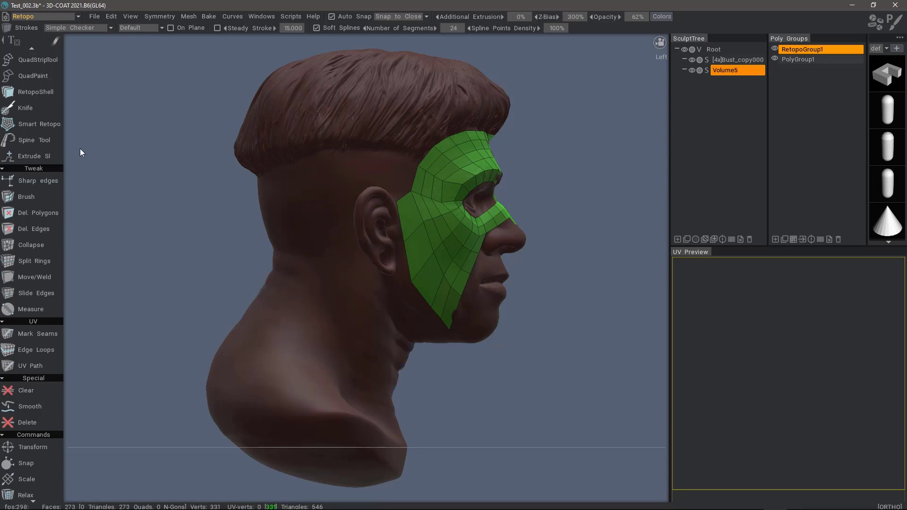
# Switch to Smart Retopo in Loft mode and set Qty U to 12
pyautogui.click(46, 124)
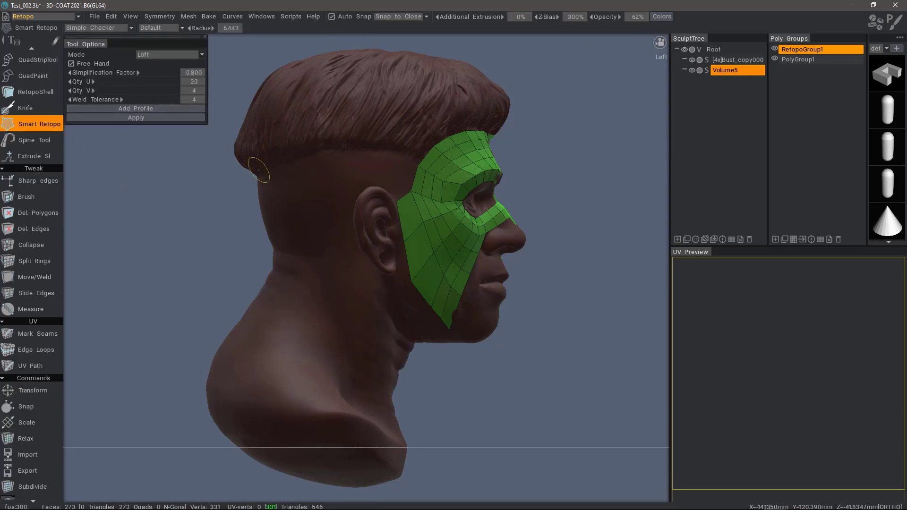
pyautogui.click(194, 82)
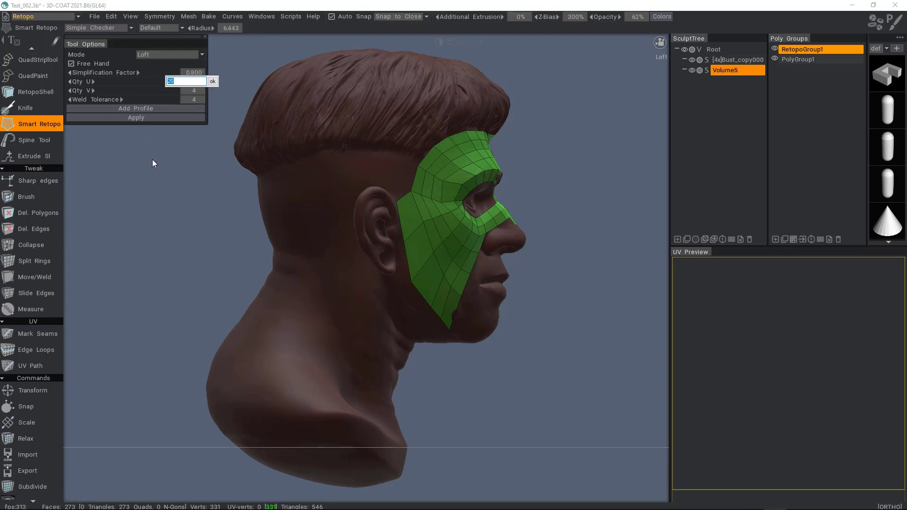
pyautogui.write('12')
pyautogui.click(213, 82)
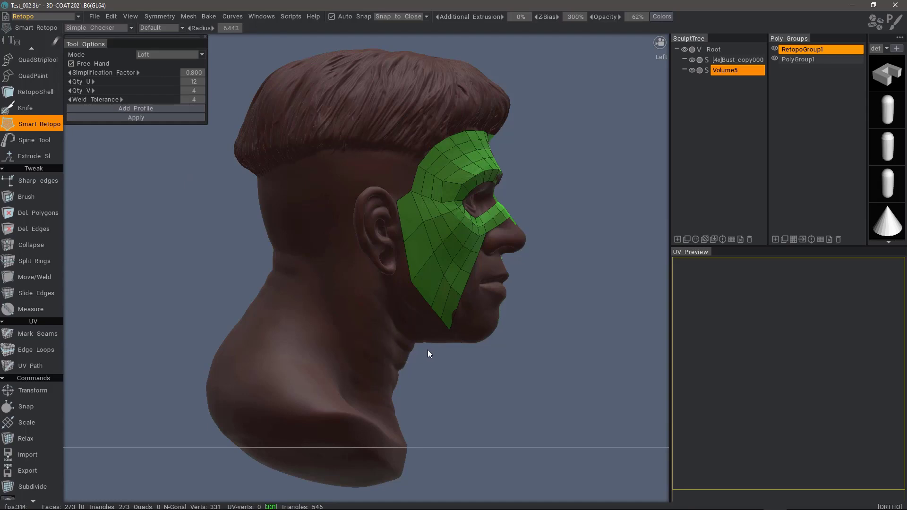
# Draw three slanted loft profiles across the neck, then set Qty V to 4 and Qty U to 14
pyautogui.moveTo(431, 351); pyautogui.dragTo(246, 255)
pyautogui.moveTo(411, 376); pyautogui.dragTo(243, 292)
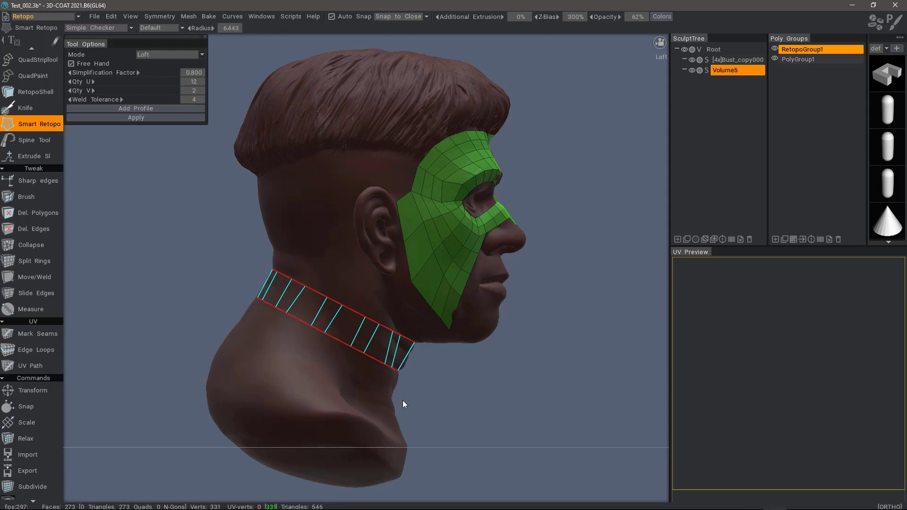
pyautogui.moveTo(404, 402); pyautogui.dragTo(201, 314)
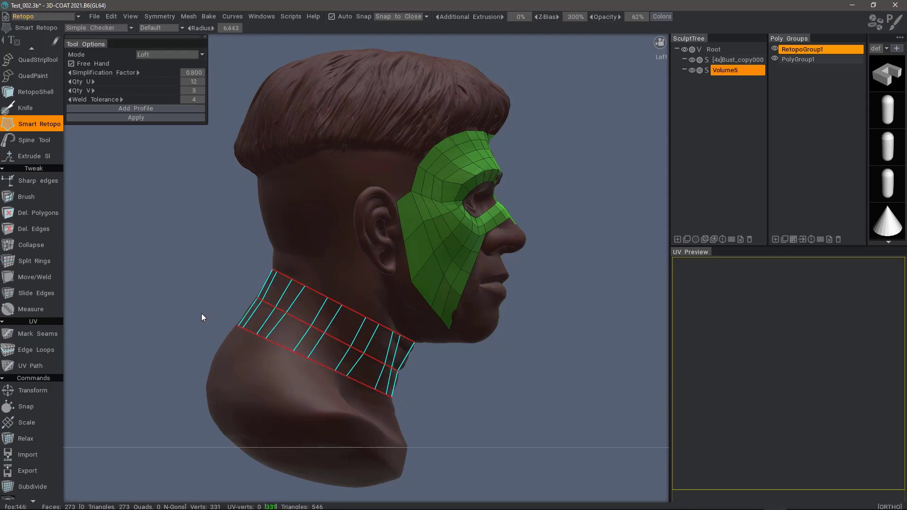
pyautogui.moveTo(155, 90); pyautogui.dragTo(170, 91)
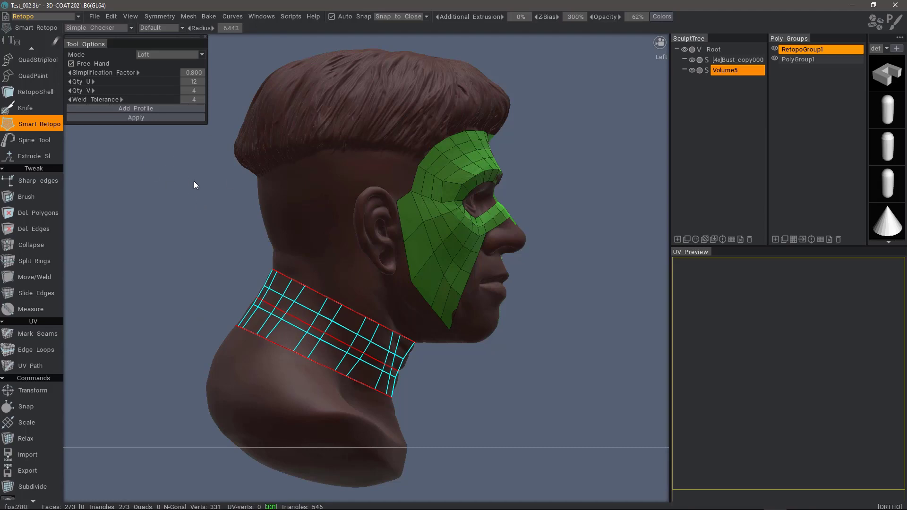
pyautogui.moveTo(142, 82); pyautogui.dragTo(151, 81)
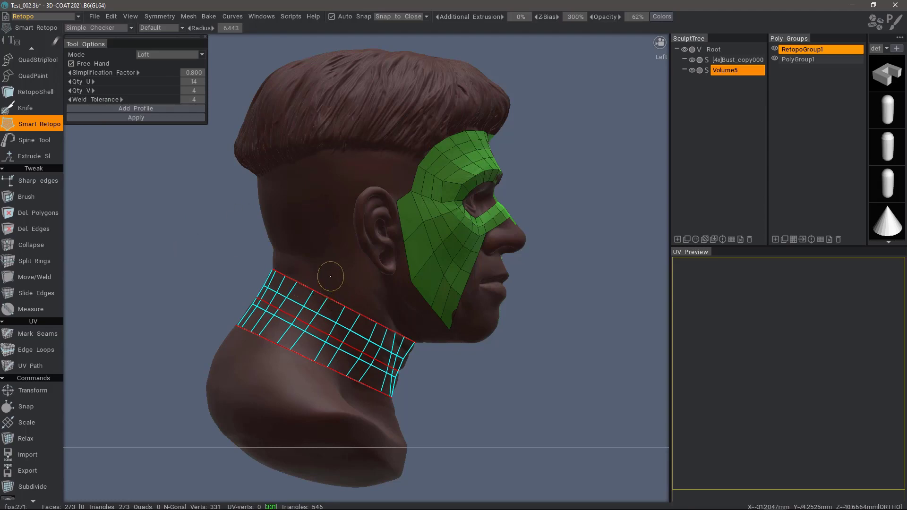
# Draw a freehand profile down the side of the neck crossing all three slices and shift its middle and lower points slightly toward the throat
pyautogui.moveTo(331, 276); pyautogui.dragTo(358, 400)
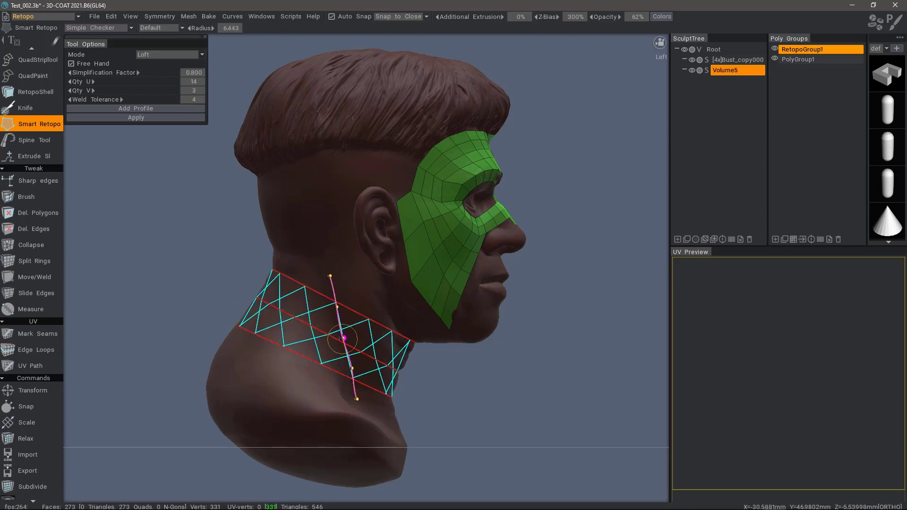
pyautogui.moveTo(344, 338); pyautogui.dragTo(350, 338)
pyautogui.moveTo(353, 369); pyautogui.dragTo(357, 371)
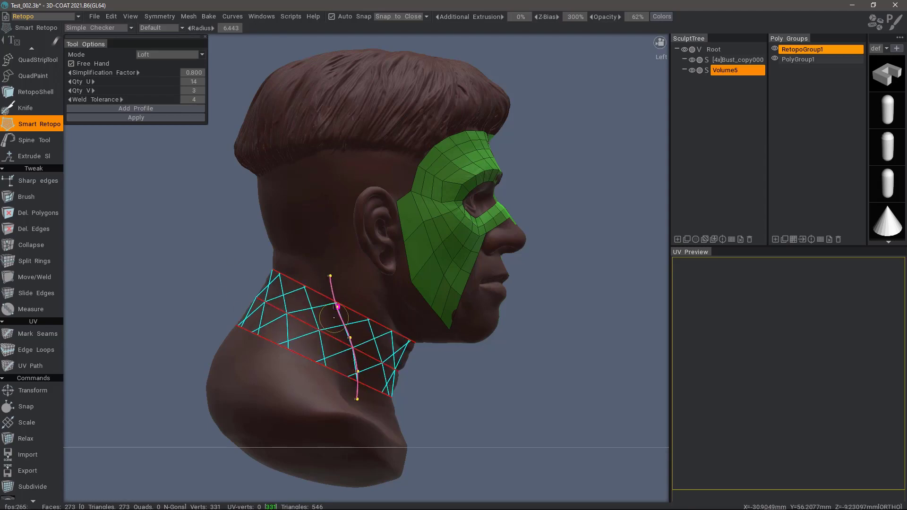
# Check the loft preview around the neck and create the lofted neck patch from the profiles
pyautogui.moveTo(183, 270); pyautogui.dragTo(223, 292)
pyautogui.moveTo(321, 311); pyautogui.dragTo(300, 305)
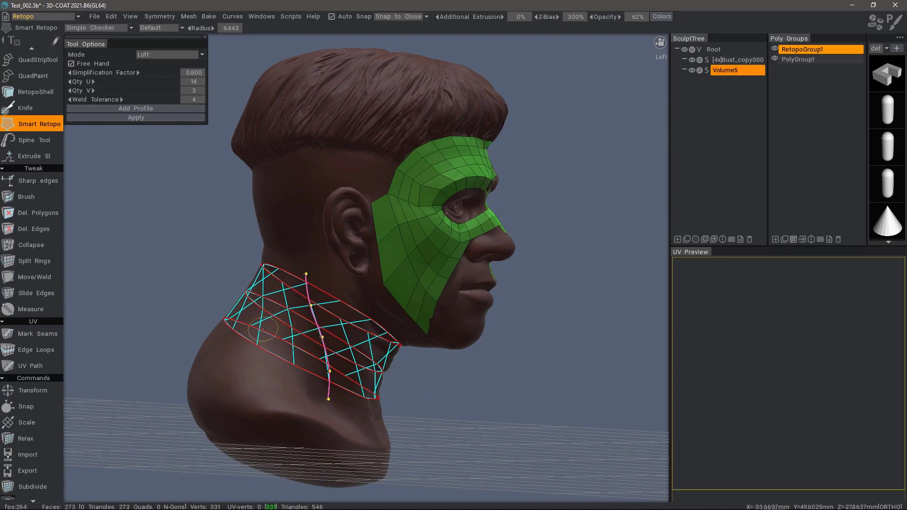
pyautogui.moveTo(179, 271)
pyautogui.mouseDown()
pyautogui.moveTo(310, 322)
pyautogui.moveTo(193, 304)
pyautogui.moveTo(229, 298)
pyautogui.moveTo(180, 259)
pyautogui.mouseUp()
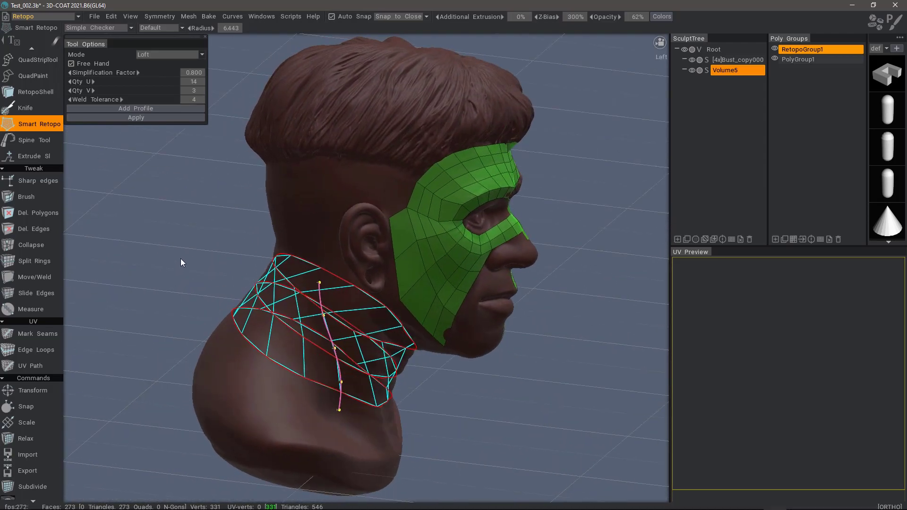
pyautogui.click(140, 117)
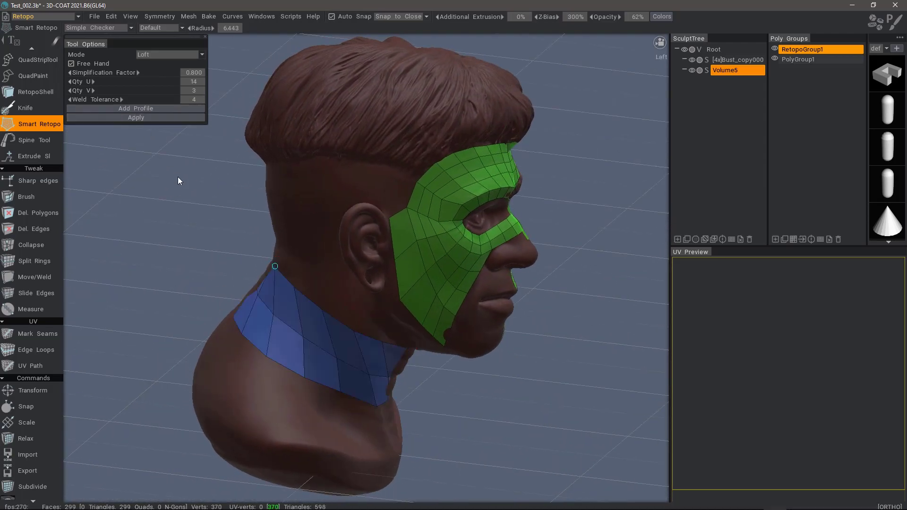
pyautogui.moveTo(142, 224); pyautogui.dragTo(168, 254)
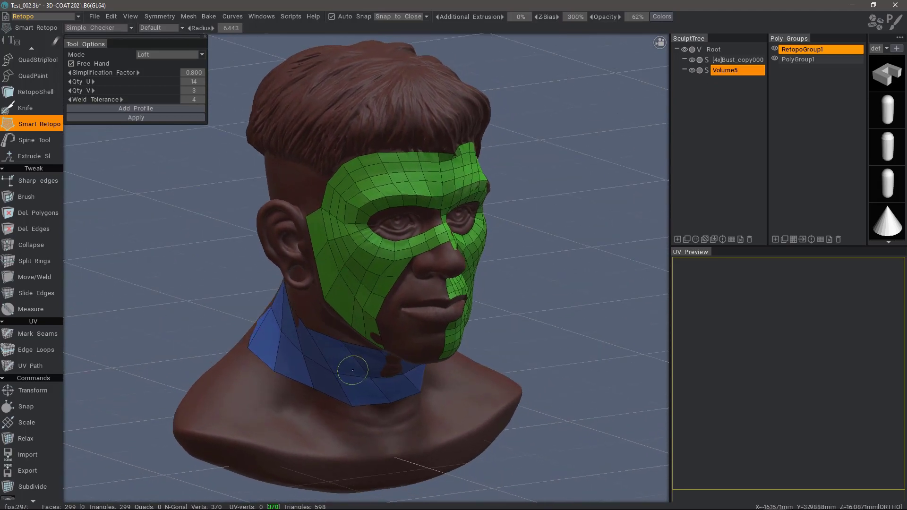